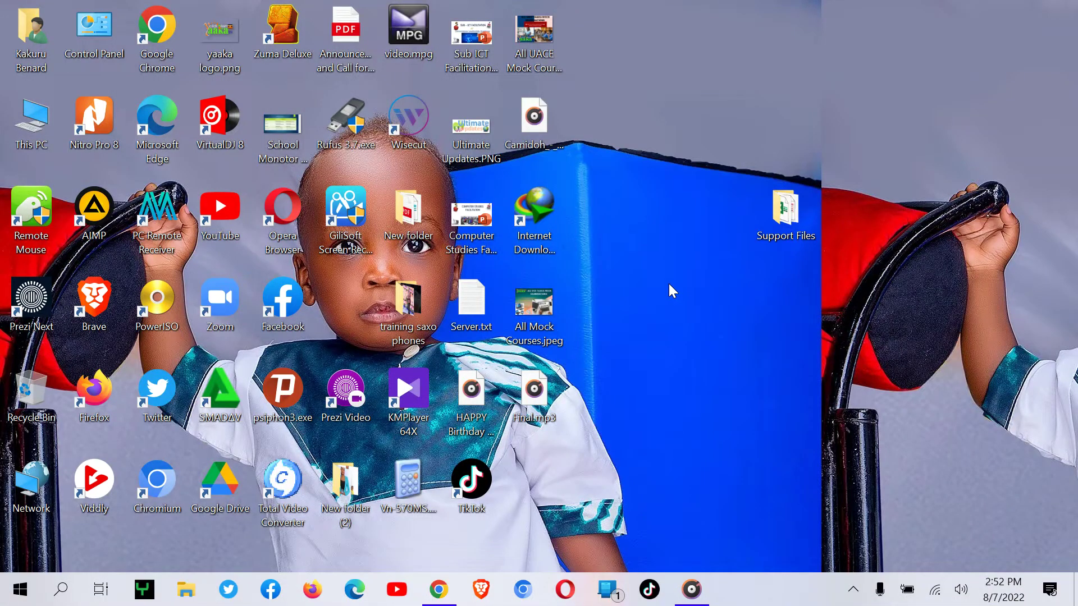
# - Open Support Files and permanently delete the old Database.accdb
pyautogui.doubleClick(785, 211)
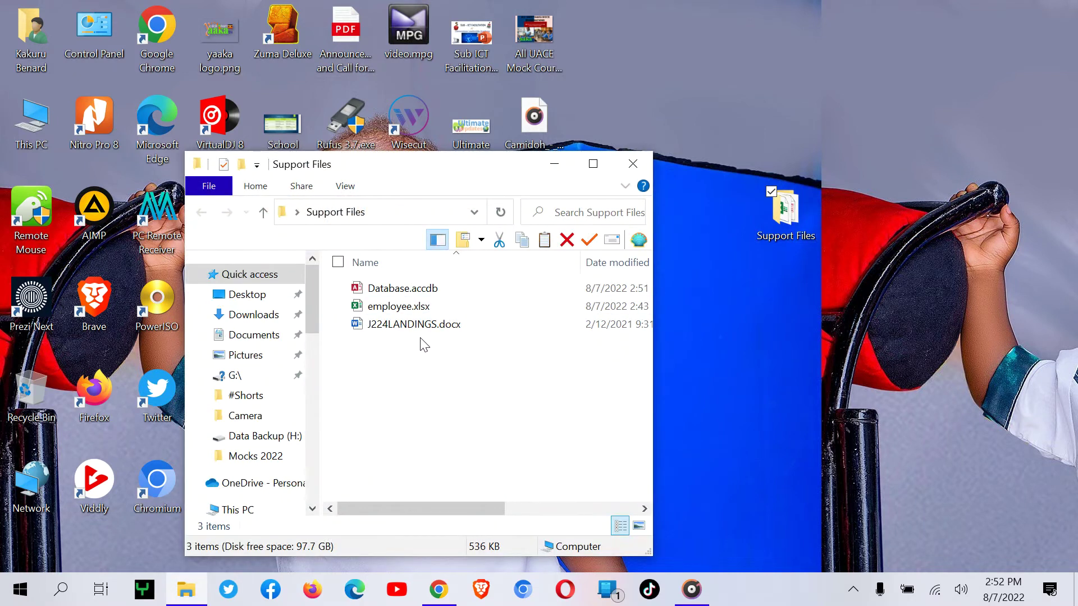
pyautogui.click(397, 290)
pyautogui.hotkey('shift', 'Delete')
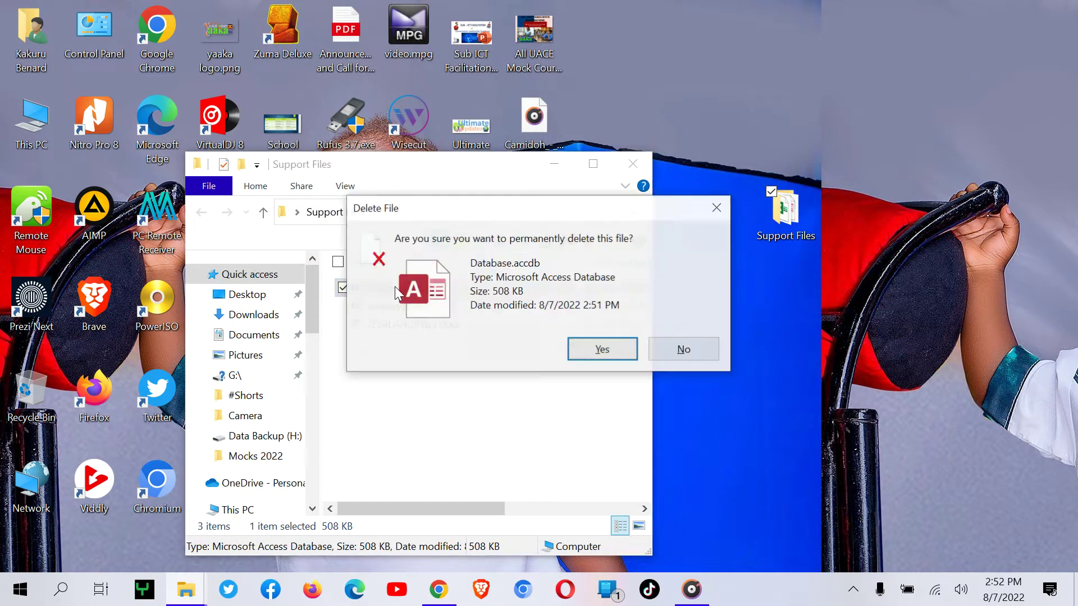
pyautogui.press('Return')
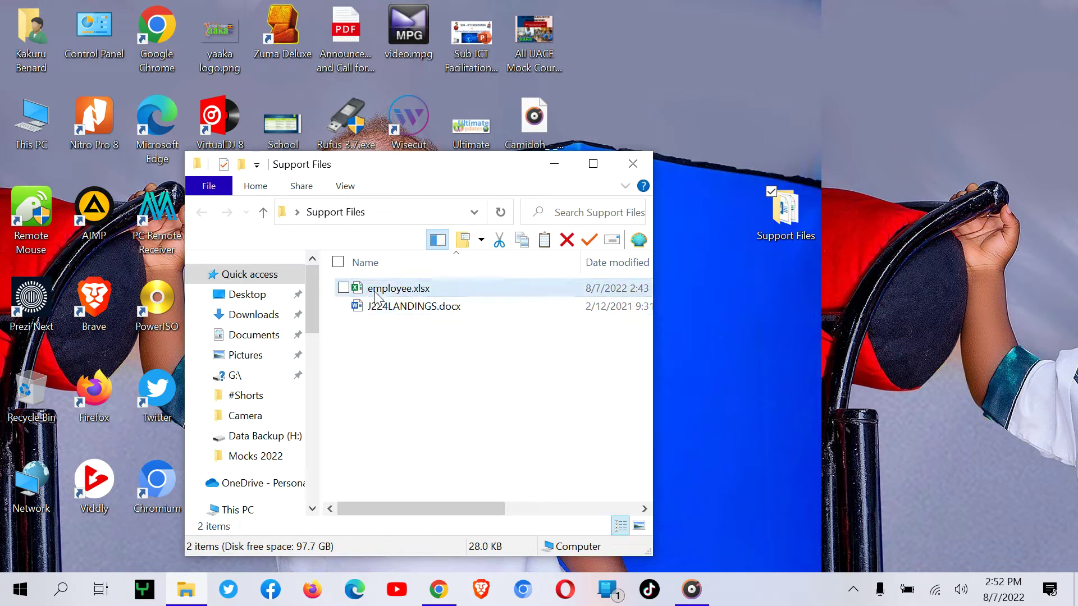
# - Look over employee.xlsx, then close the spreadsheet and deselect the file
pyautogui.click(392, 288)
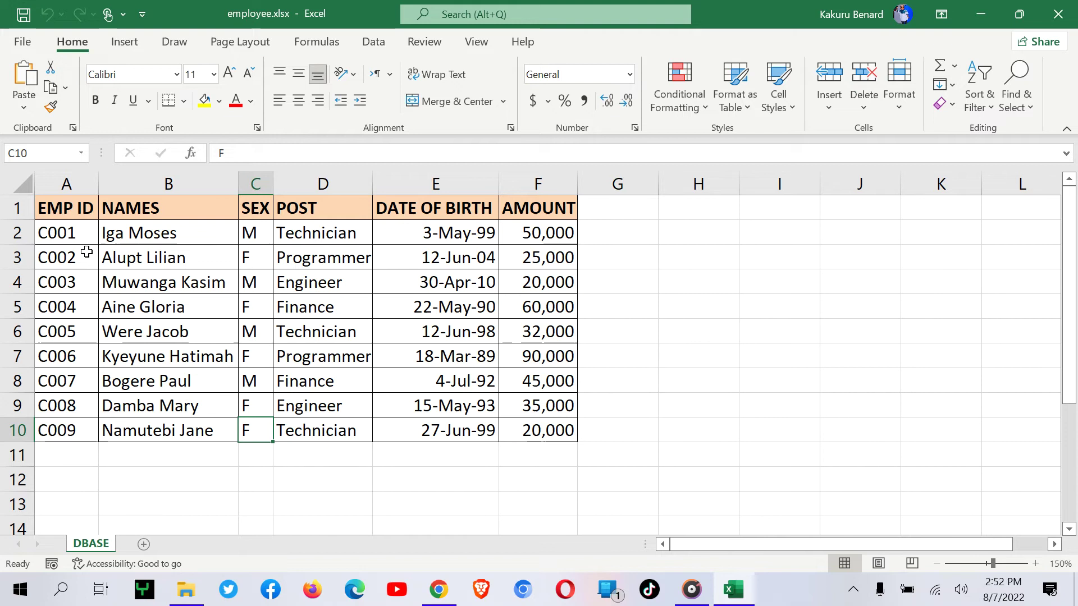
pyautogui.click(1059, 18)
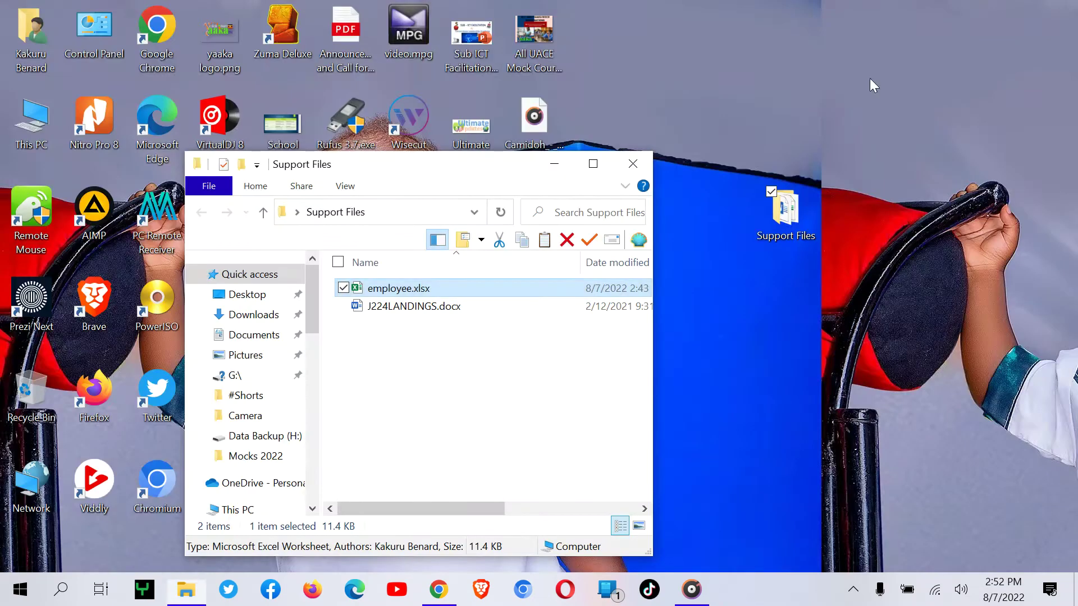
pyautogui.click(412, 381)
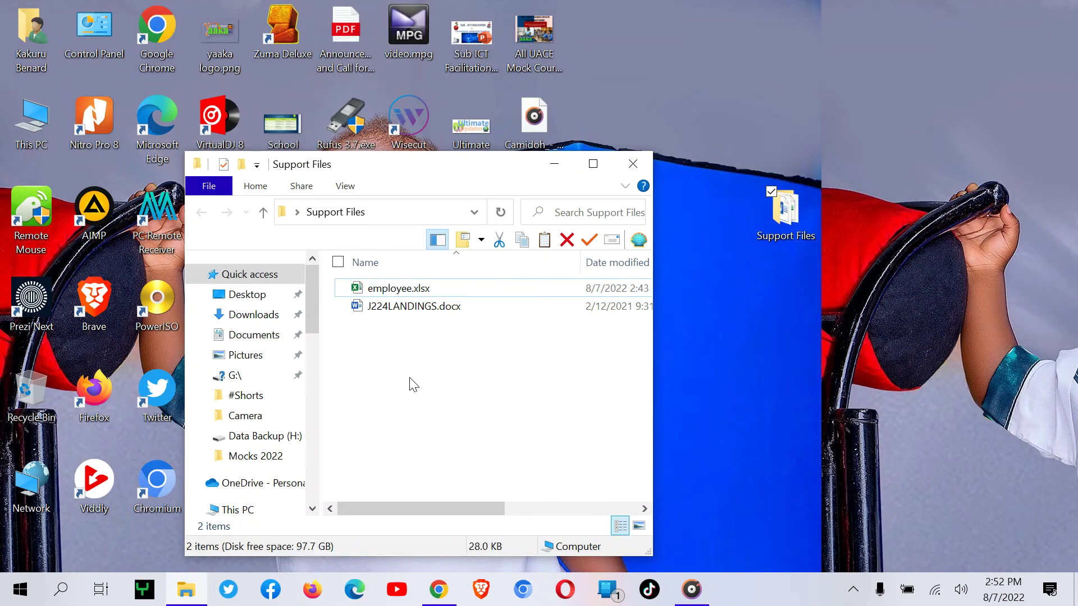
# - Create a new Microsoft Access Database file in Support Files and name it 'Database'
pyautogui.rightClick(368, 351)
pyautogui.moveTo(348, 313)
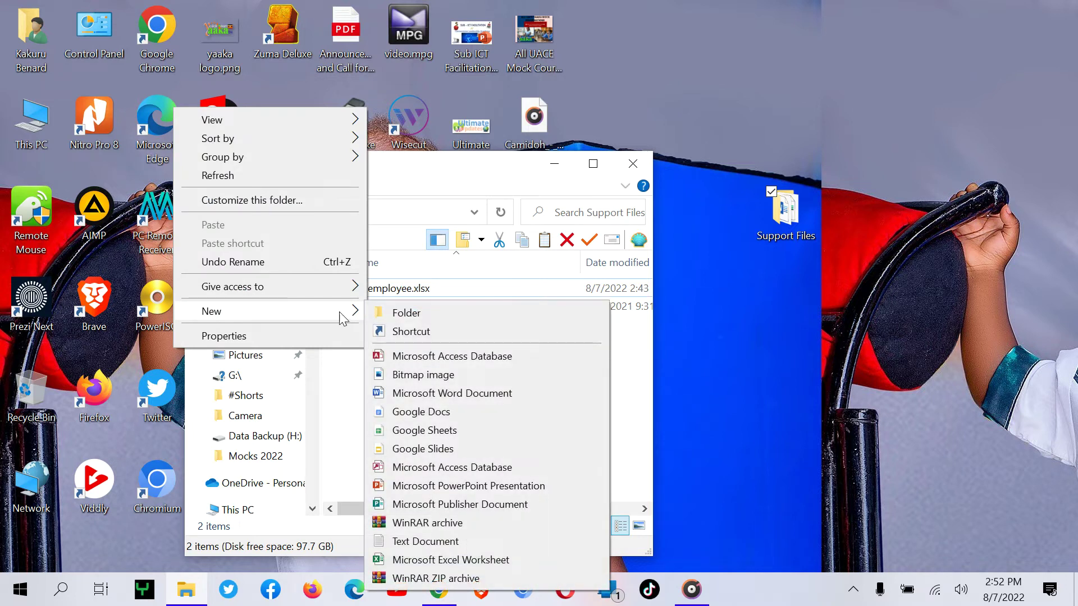
pyautogui.click(449, 358)
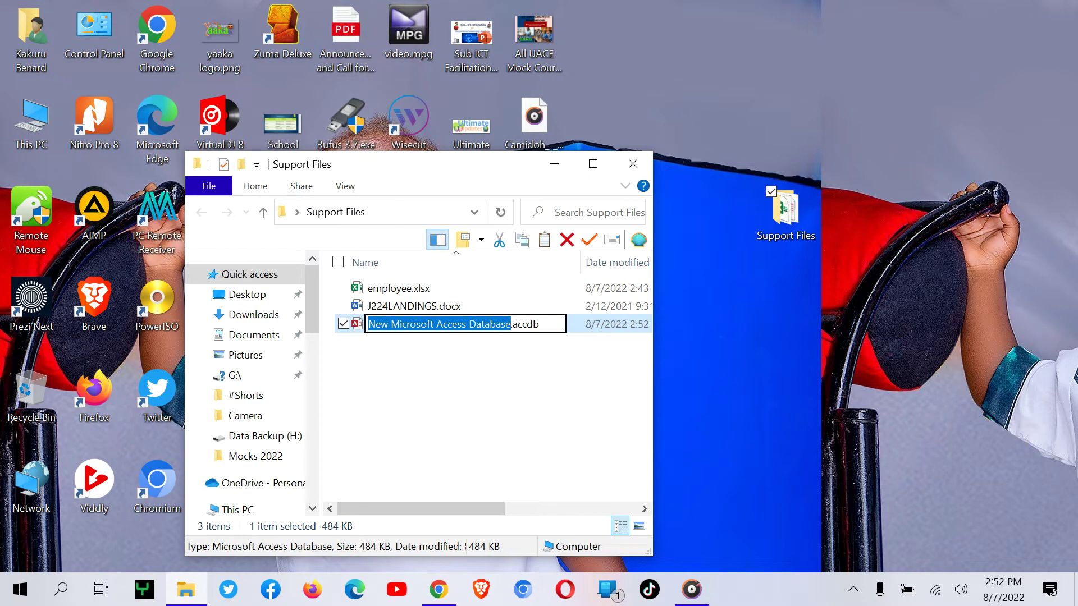
pyautogui.write('Database')
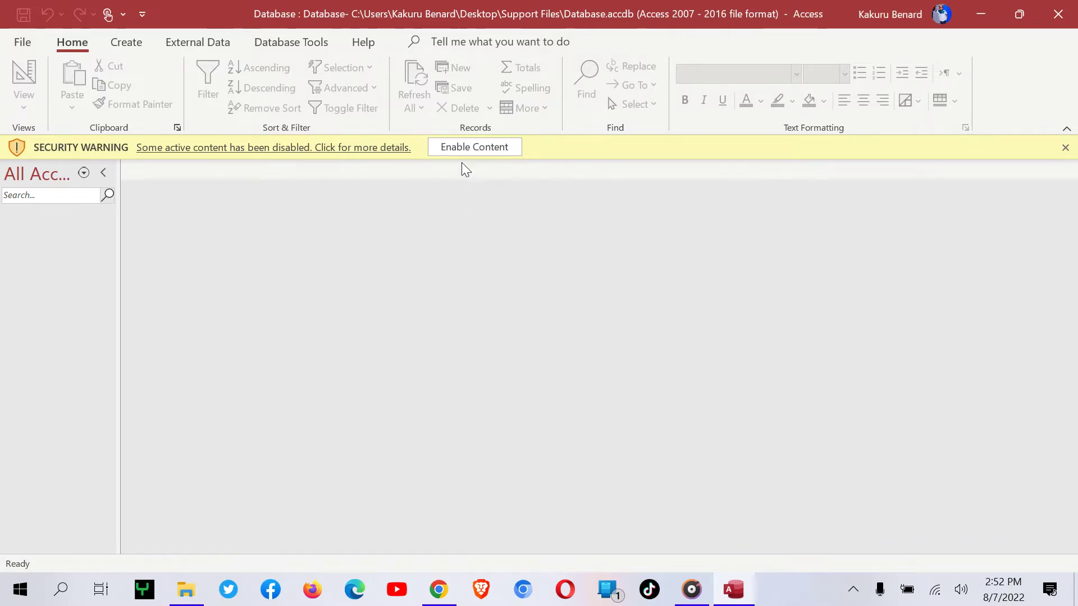
# - Enable content and show the External Data > New Data Source > From File choices
pyautogui.click(465, 146)
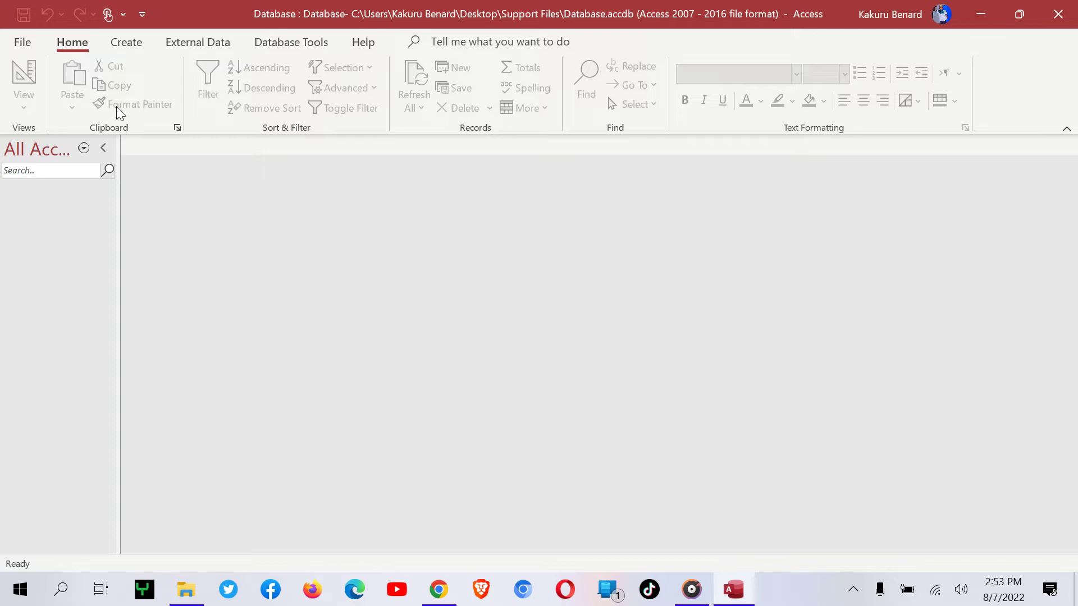
pyautogui.click(201, 44)
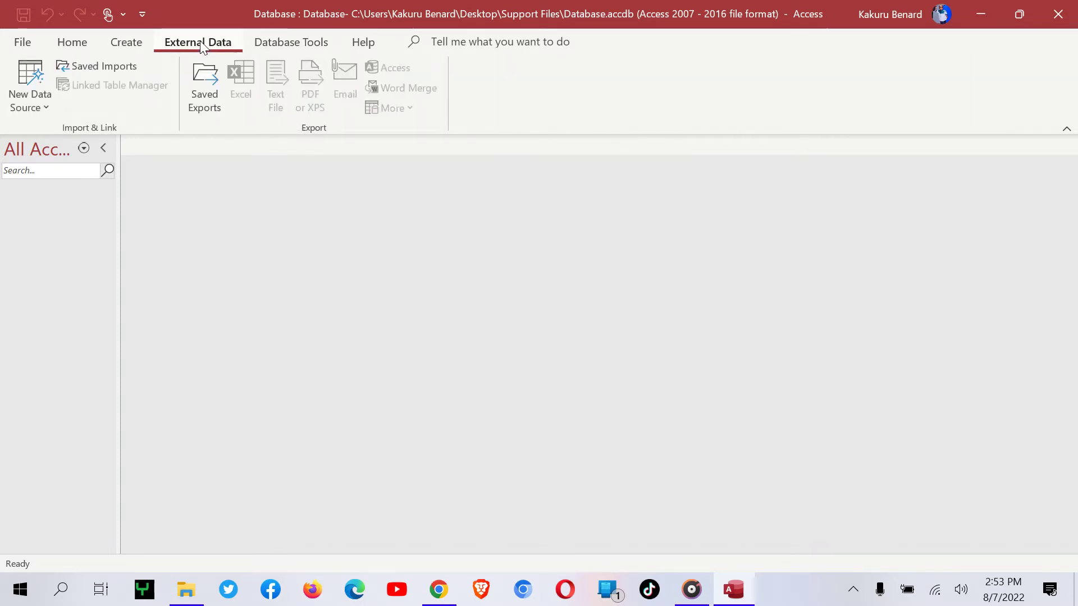
pyautogui.click(42, 108)
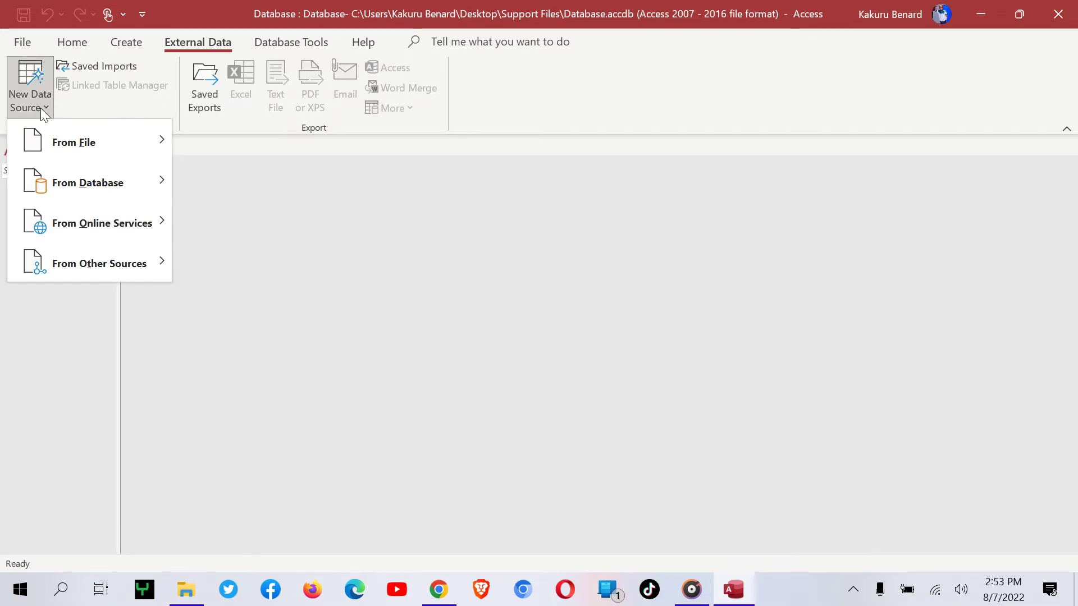
pyautogui.moveTo(64, 145)
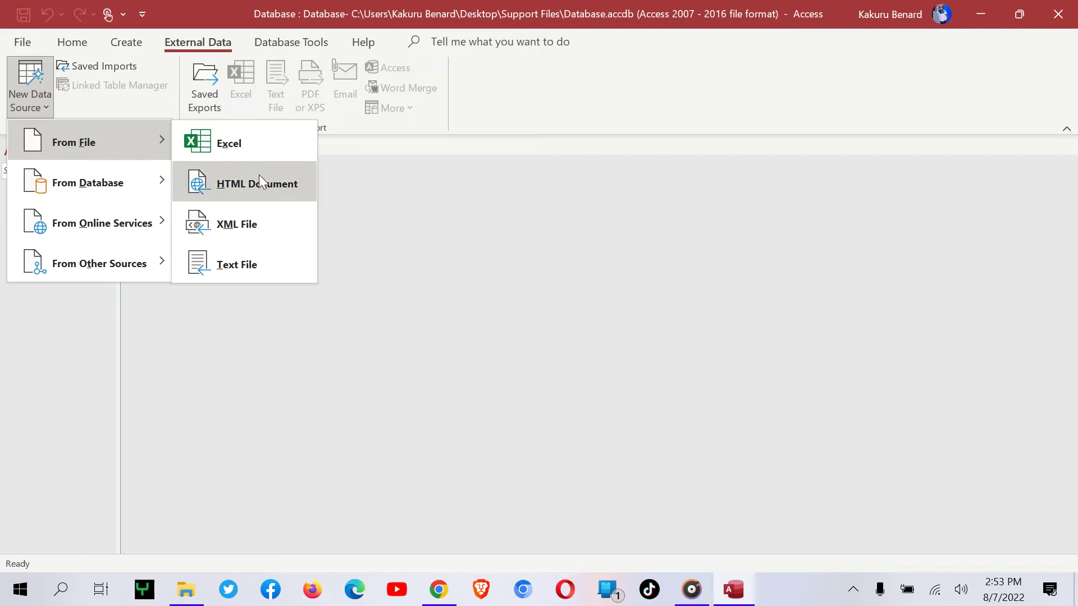
# - Choose Excel as the source and pick employee.xlsx from Desktop > Support Files
pyautogui.click(239, 143)
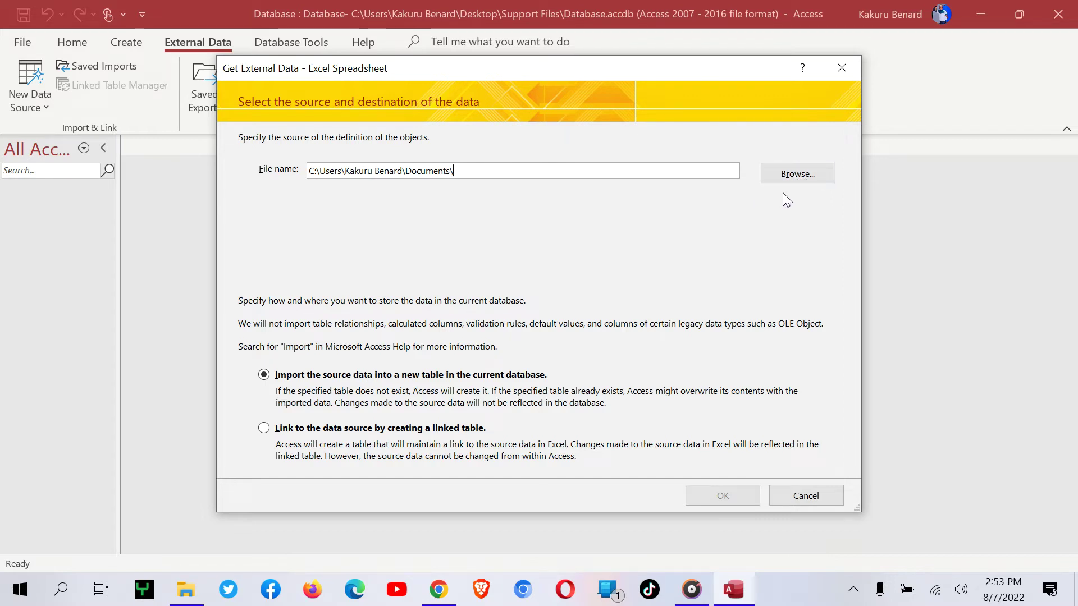
pyautogui.click(793, 176)
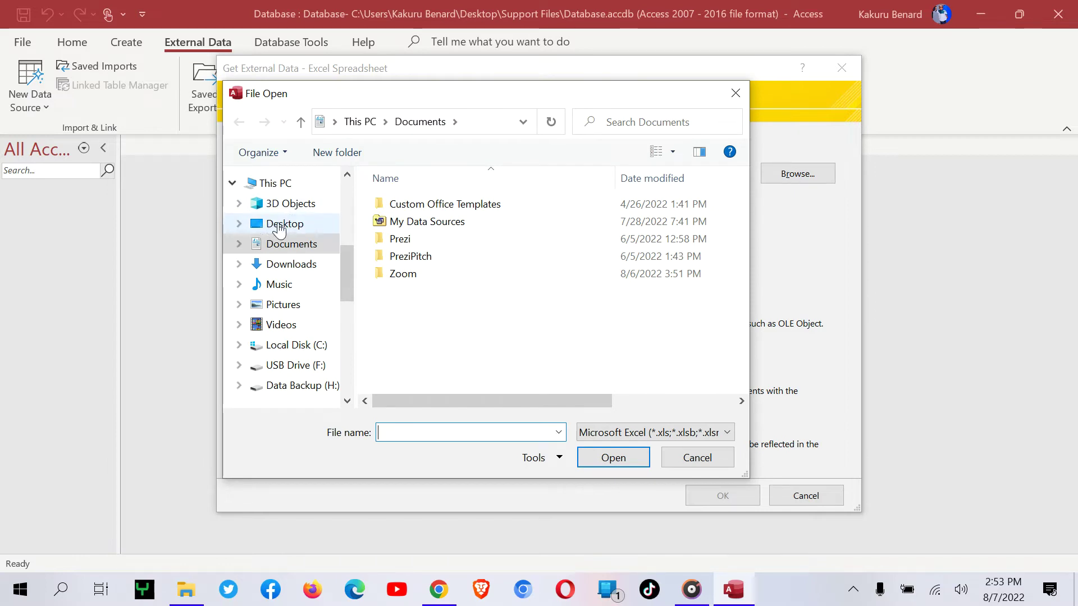
pyautogui.click(279, 227)
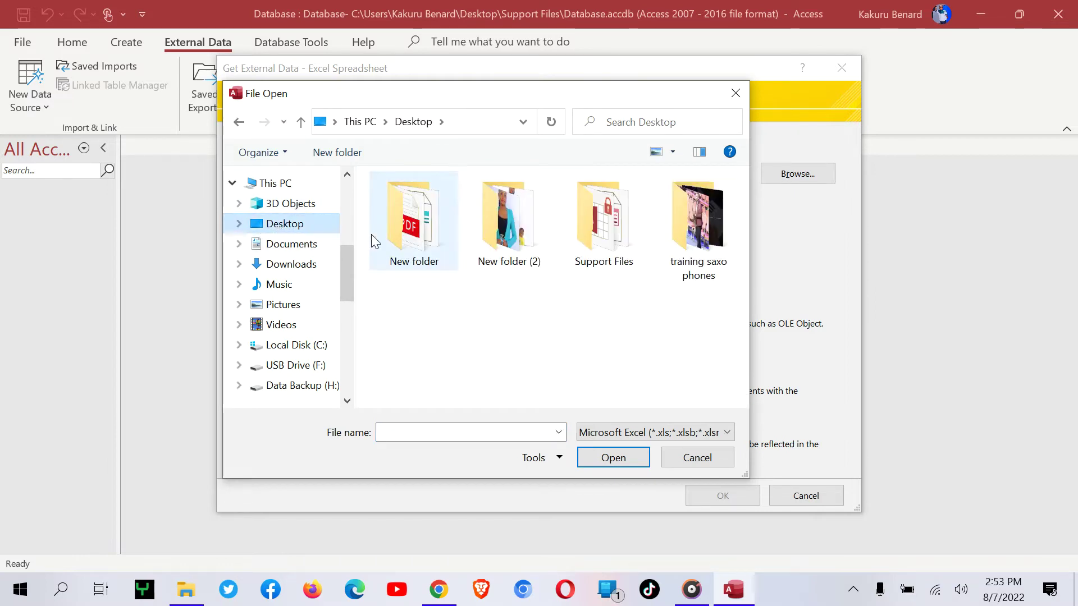
pyautogui.doubleClick(616, 244)
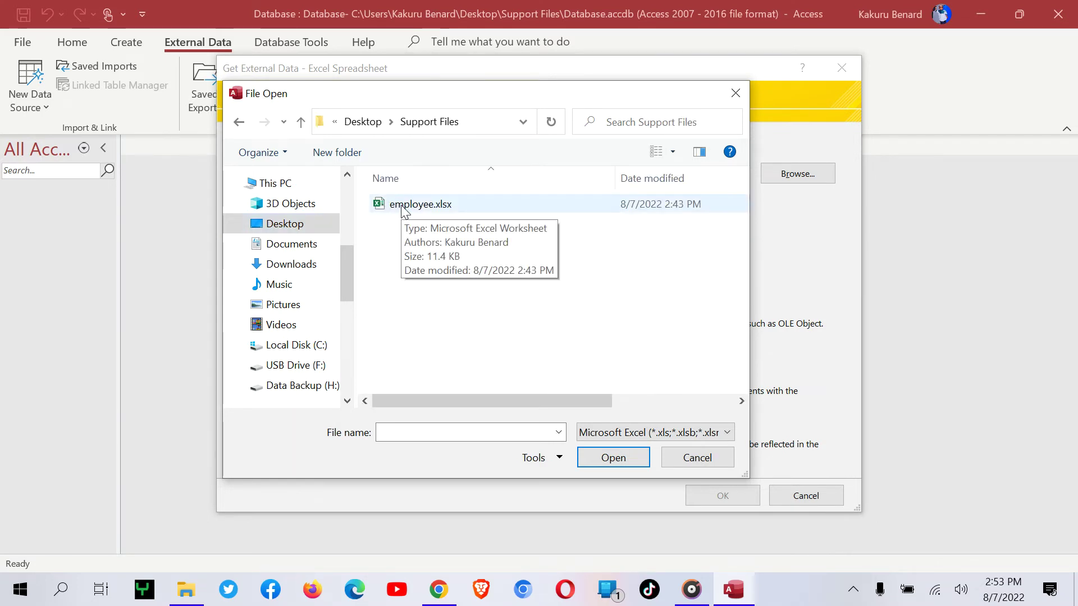
pyautogui.doubleClick(402, 206)
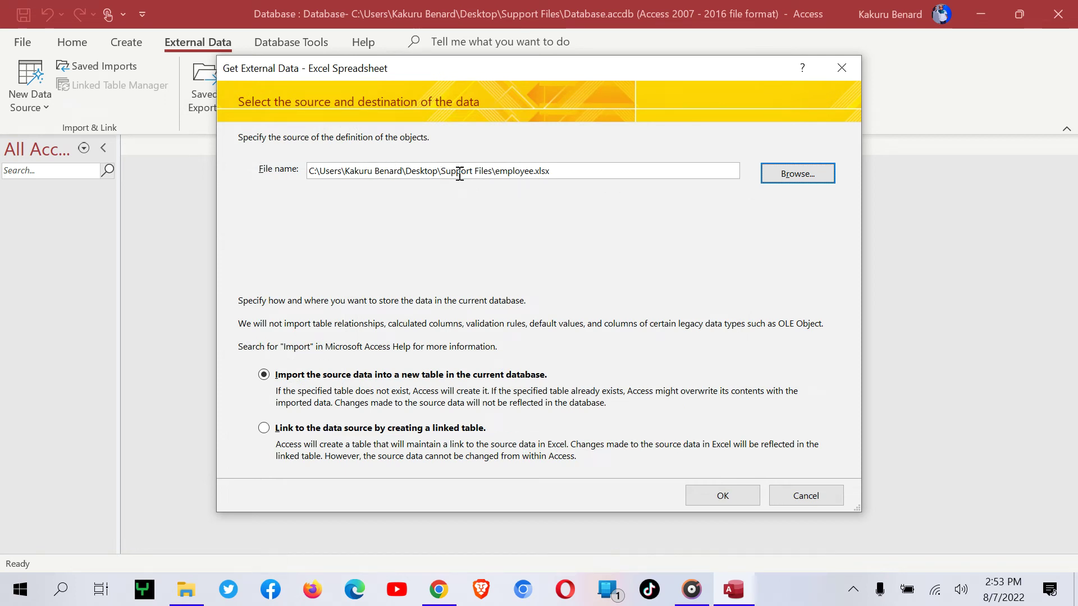
pyautogui.click(721, 495)
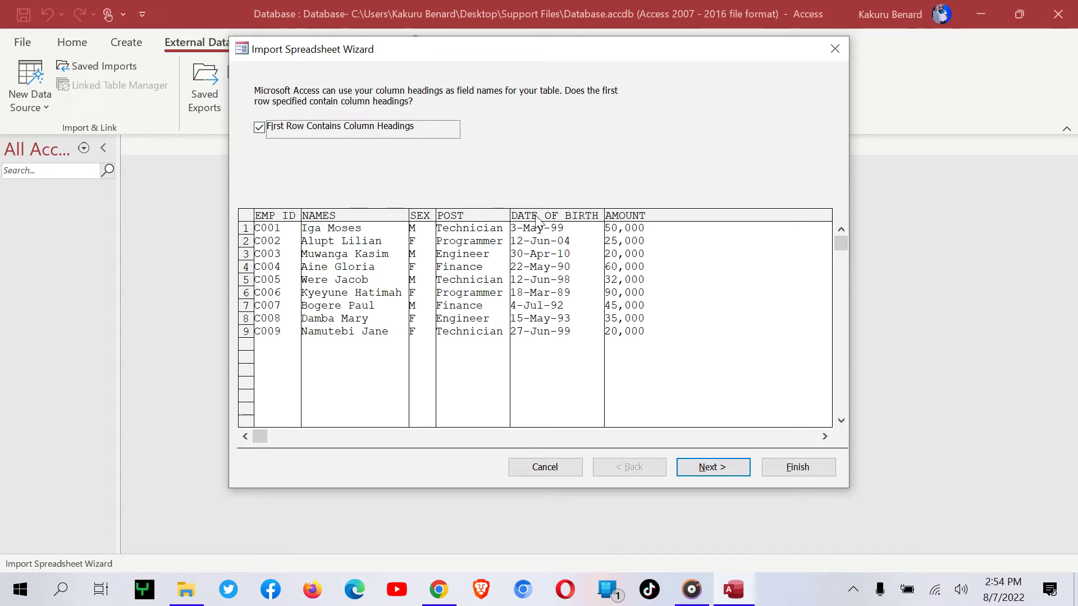
# - Keep 'First Row Contains Column Headings' ticked and move on to field options
pyautogui.click(263, 128)
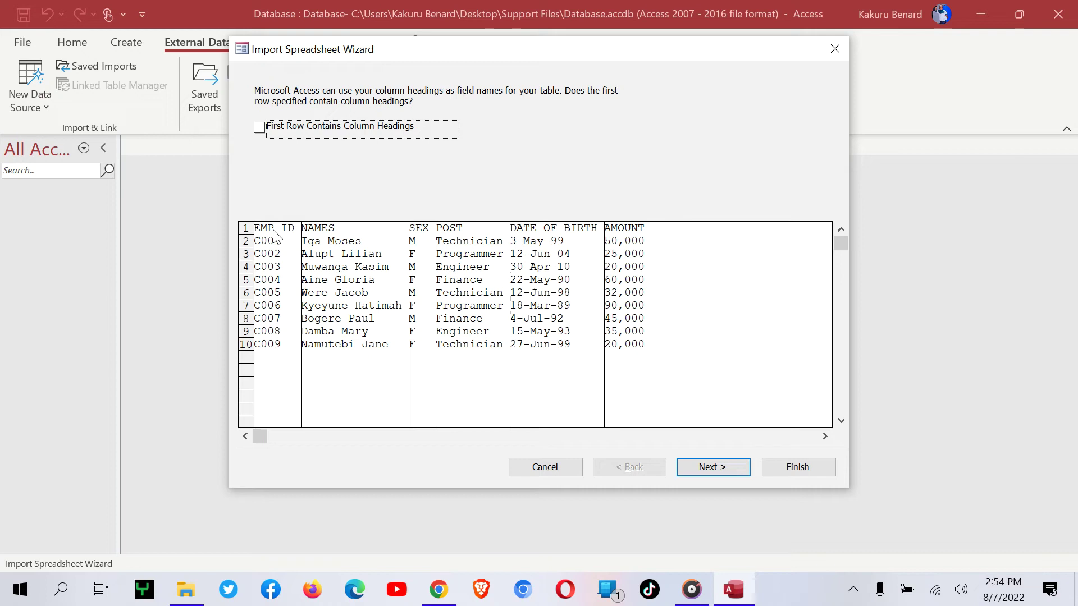
pyautogui.click(262, 128)
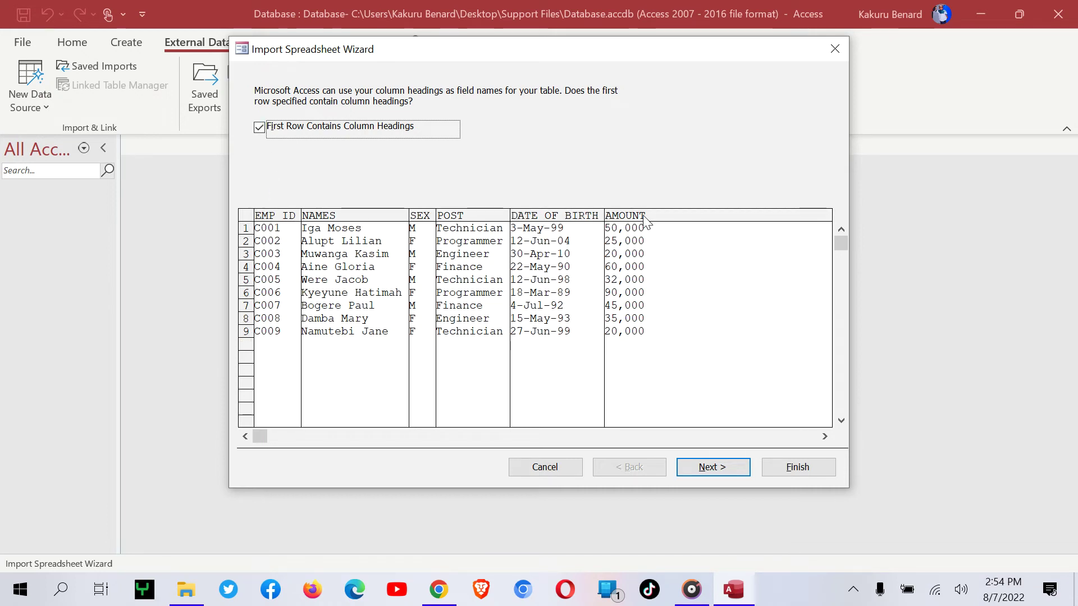
pyautogui.click(711, 466)
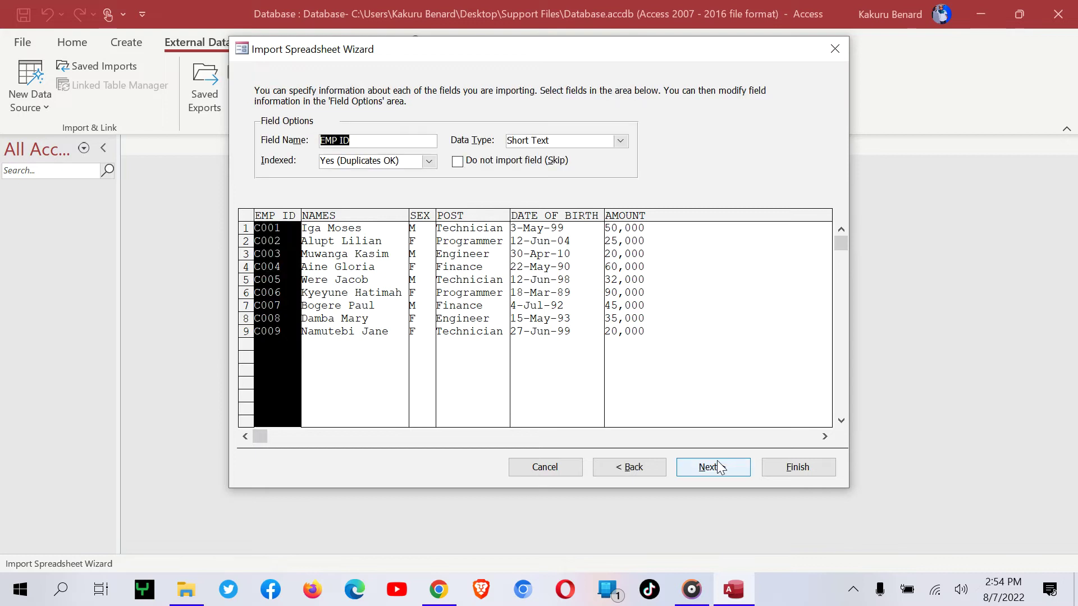
# - Review the options for NAMES, SEX, POST, DATE OF BIRTH, AMOUNT and EMP ID
pyautogui.click(336, 252)
pyautogui.click(429, 254)
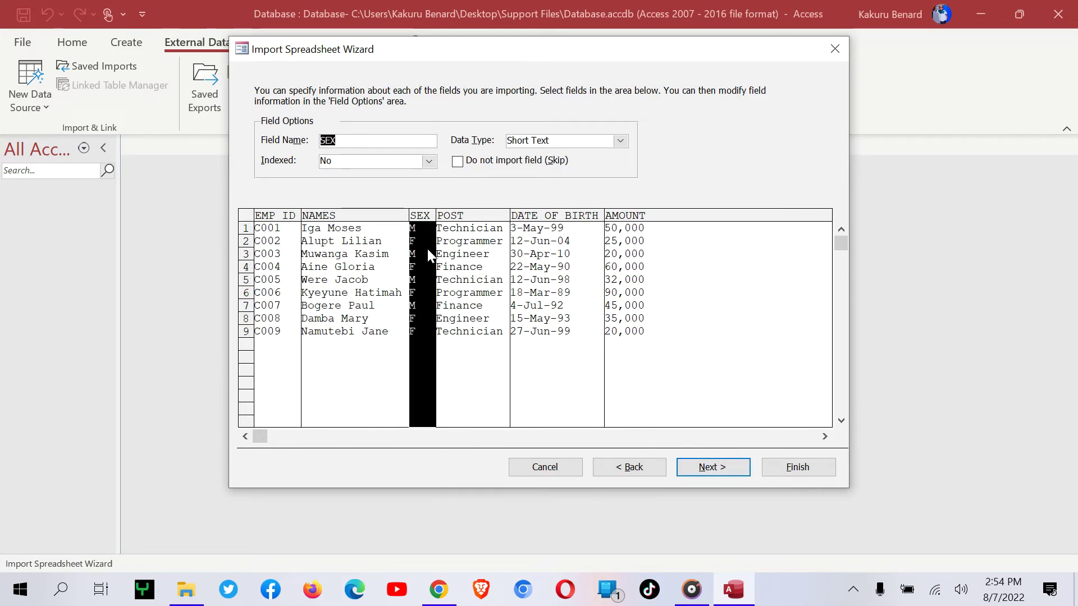
pyautogui.click(480, 259)
pyautogui.click(548, 258)
pyautogui.click(644, 260)
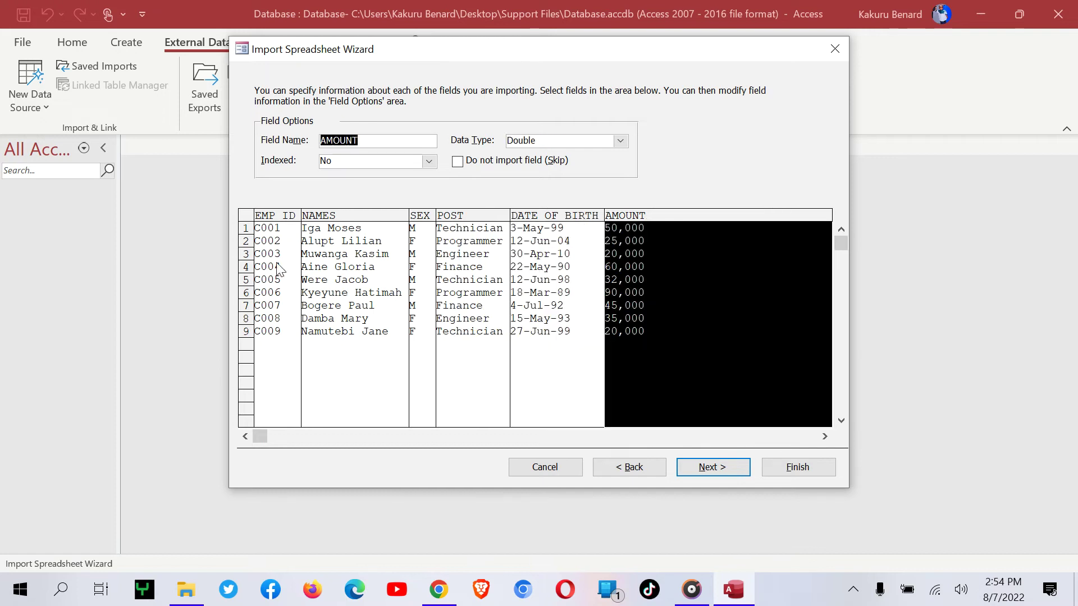
pyautogui.click(309, 276)
pyautogui.click(274, 275)
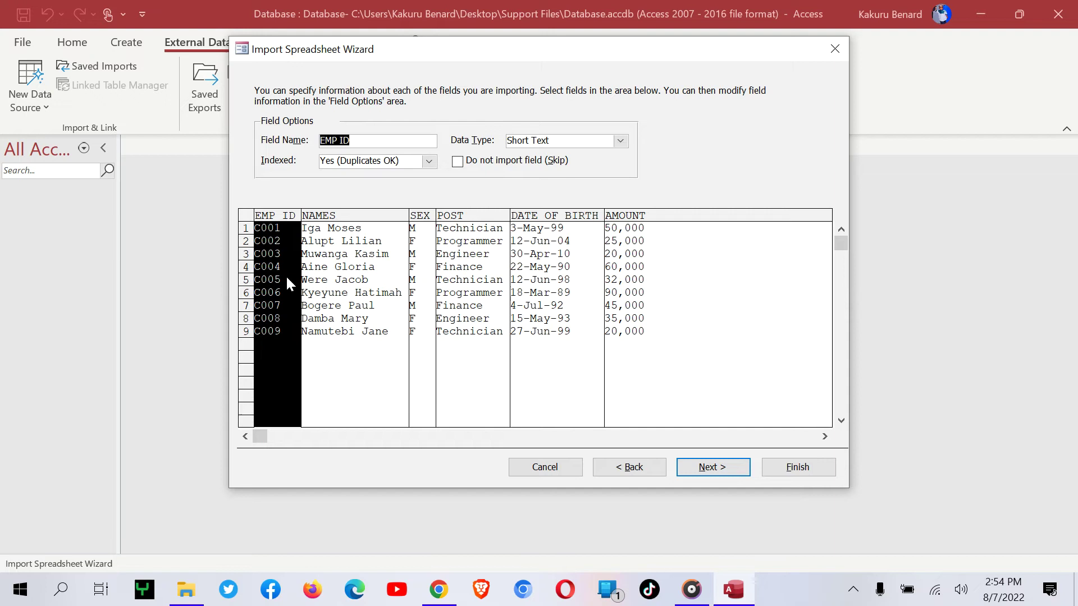
# - Select 'Choose my own primary key' with EMP ID as the key, then continue
pyautogui.click(720, 470)
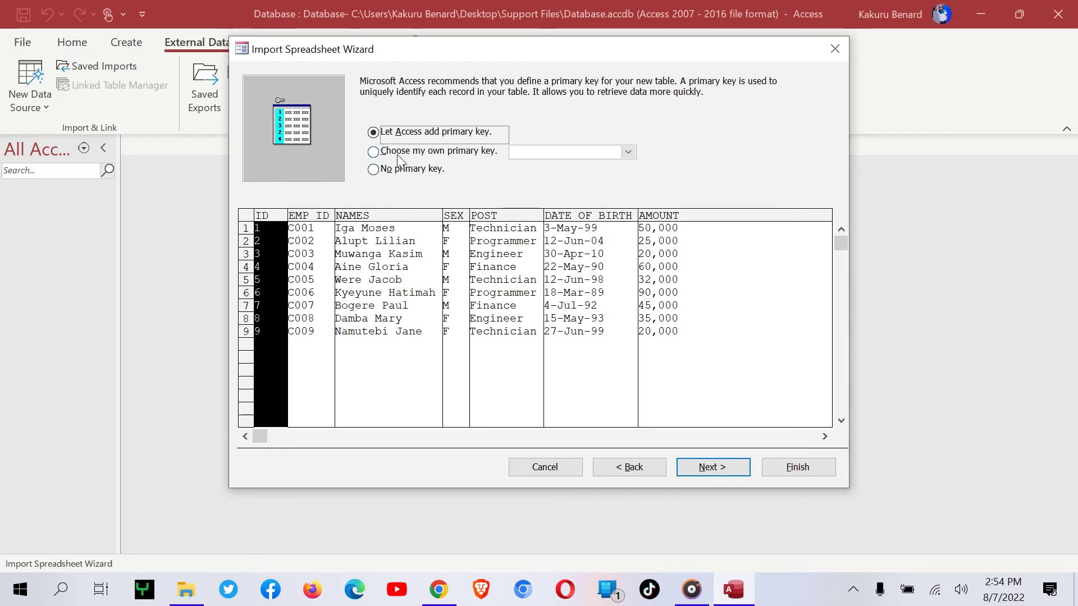
pyautogui.click(420, 157)
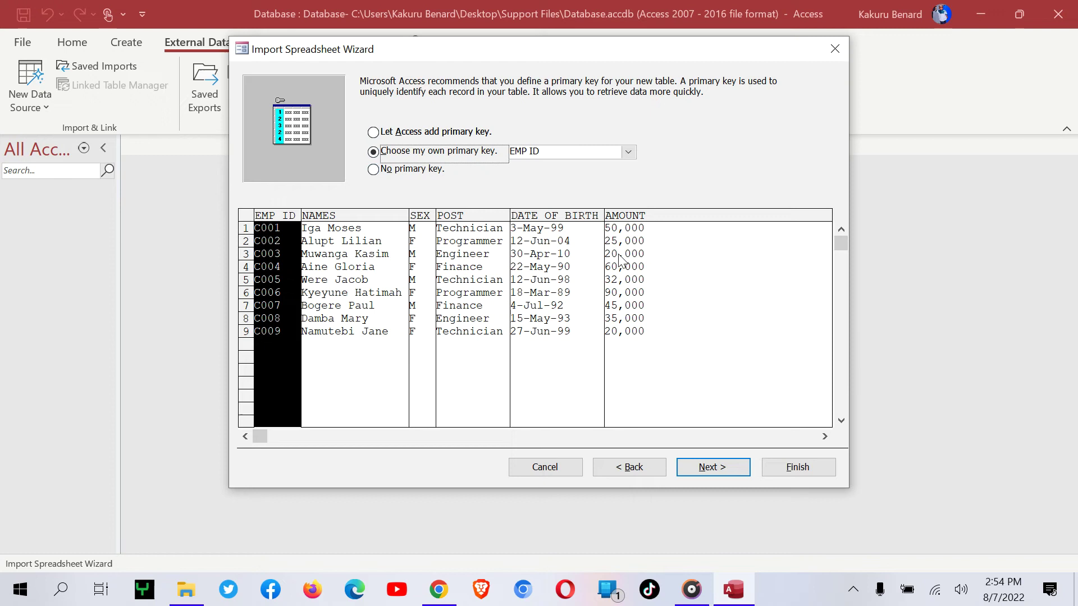
pyautogui.click(628, 285)
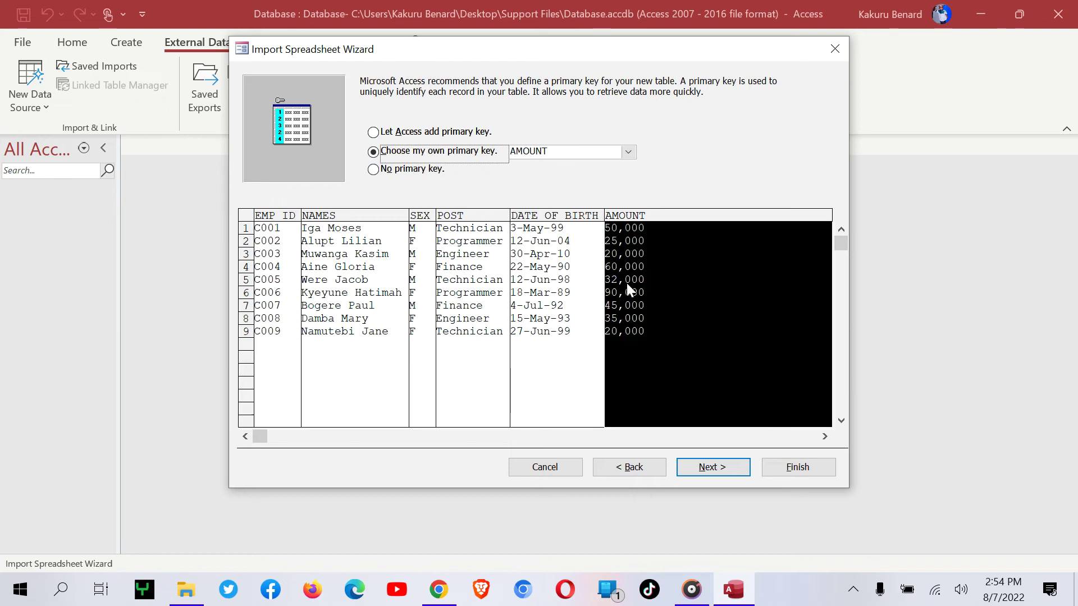
pyautogui.click(273, 274)
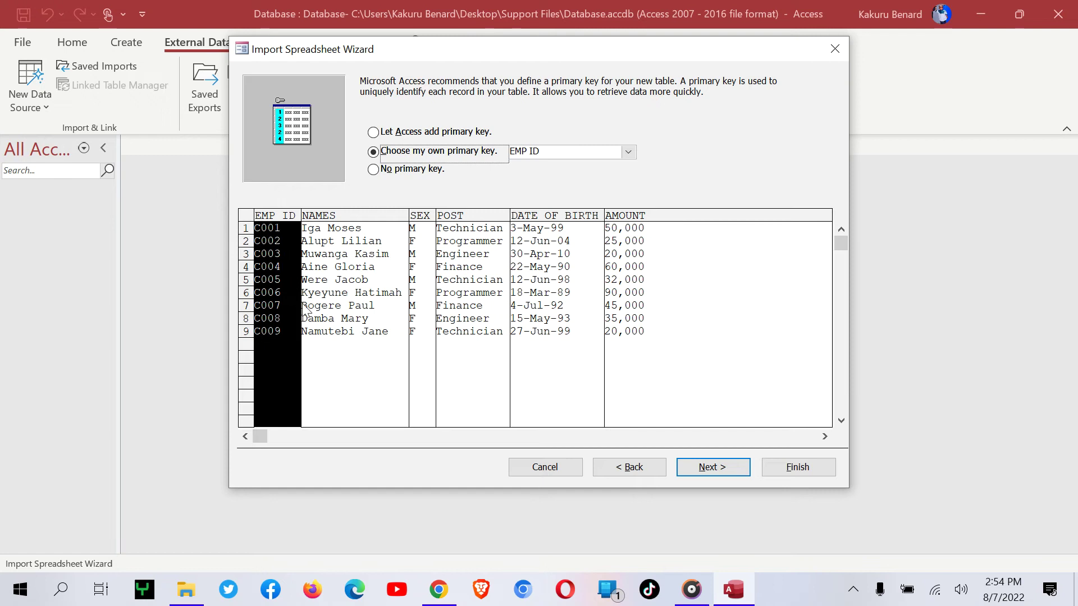
pyautogui.click(709, 471)
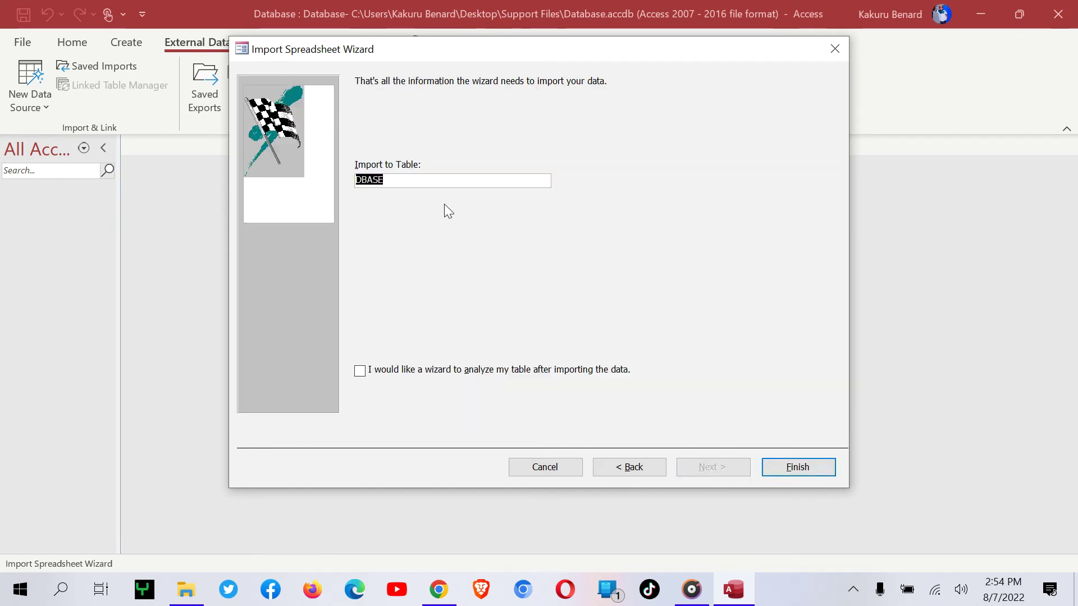
# - Import into a table named 'Employee' and close without saving the import steps
pyautogui.write('Employee')
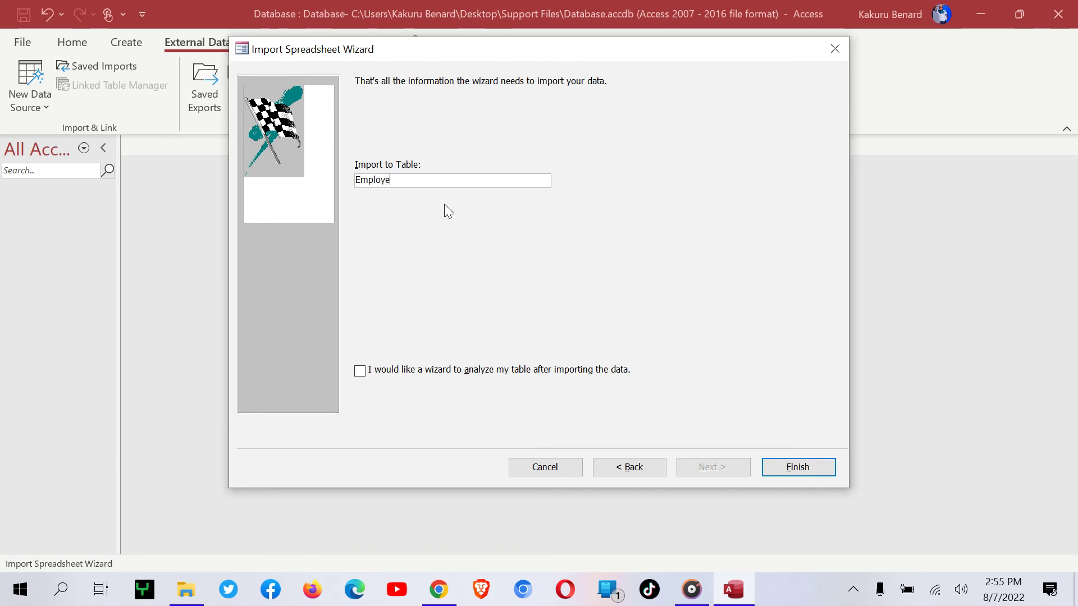
pyautogui.click(792, 467)
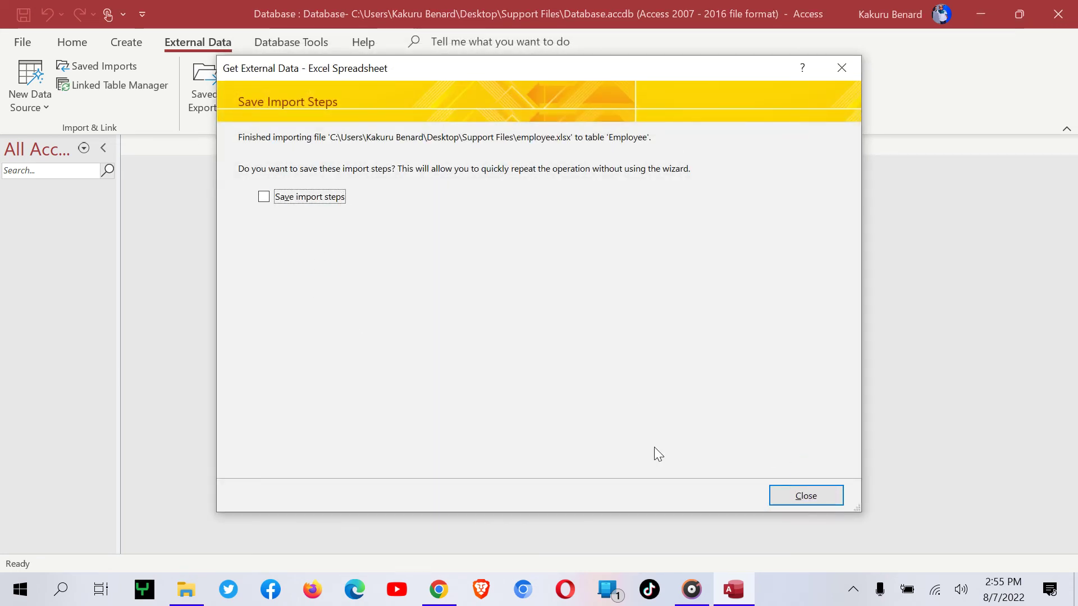
pyautogui.click(821, 494)
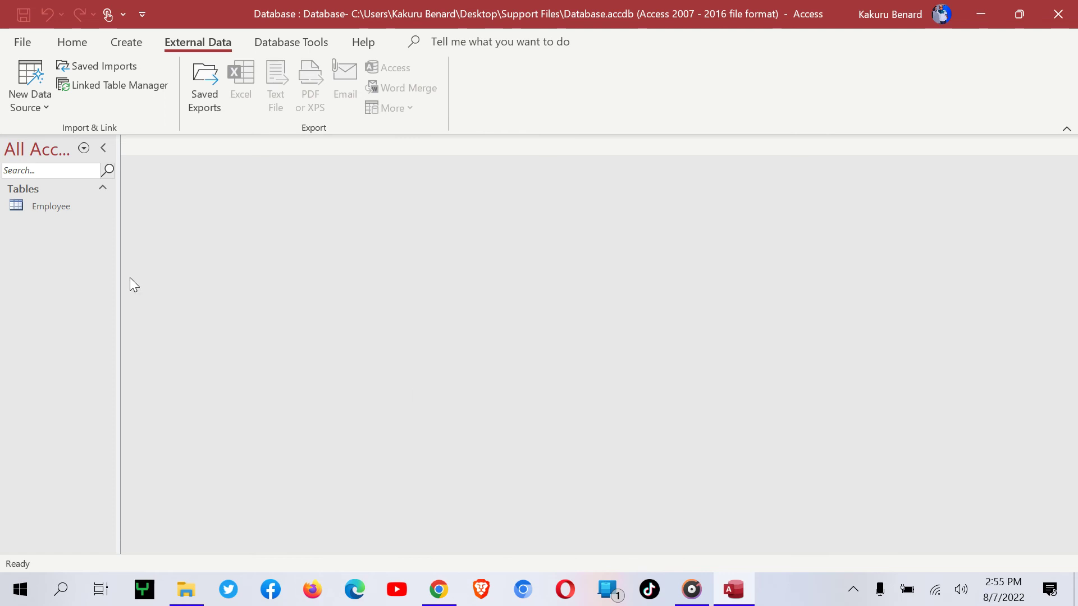
# - Open the Employee table and switch it to Design View
pyautogui.doubleClick(28, 205)
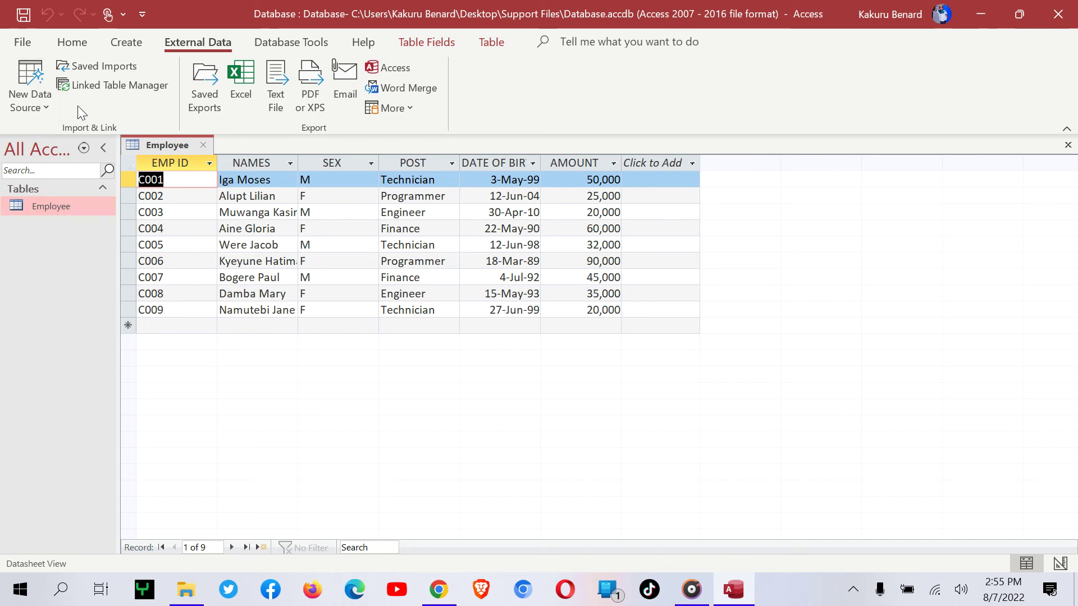
pyautogui.click(83, 46)
pyautogui.click(19, 113)
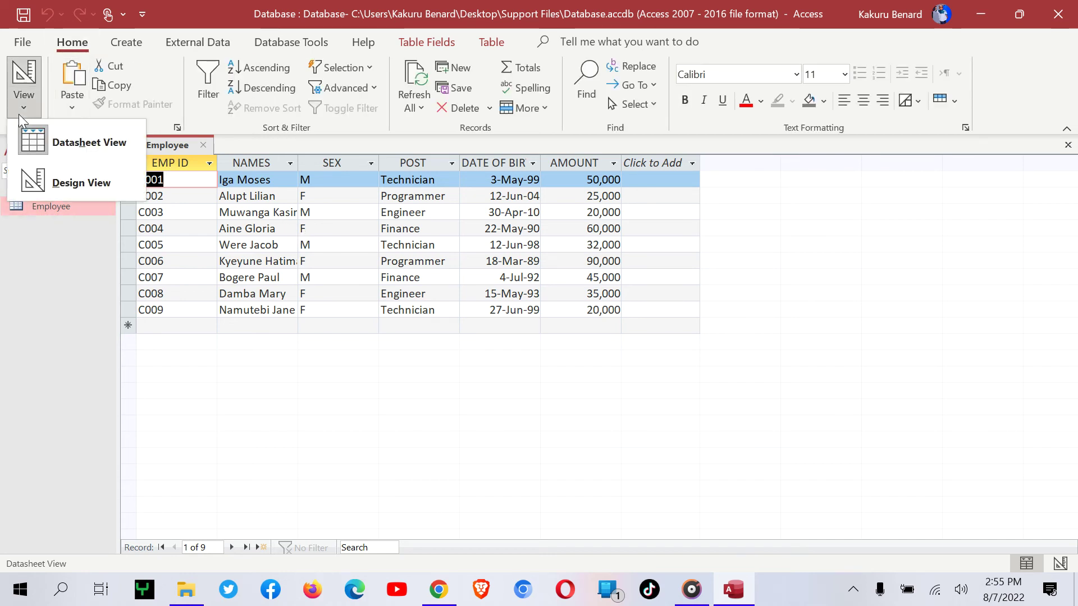
pyautogui.click(78, 183)
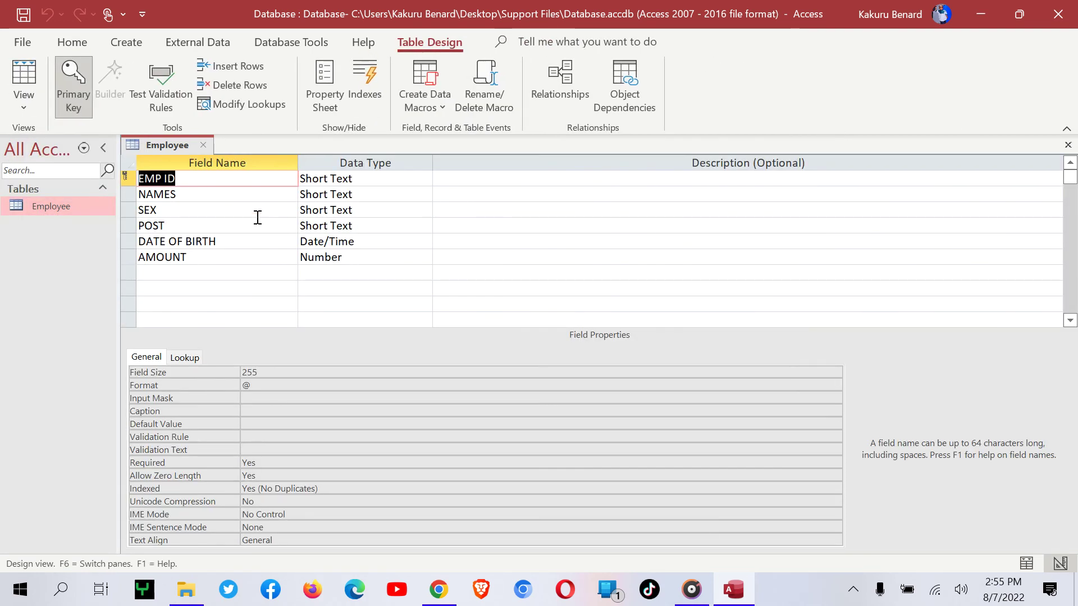
# - Check the EMP ID, NAMES and POST data types, then return to Datasheet View
pyautogui.click(323, 179)
pyautogui.click(328, 194)
pyautogui.click(332, 225)
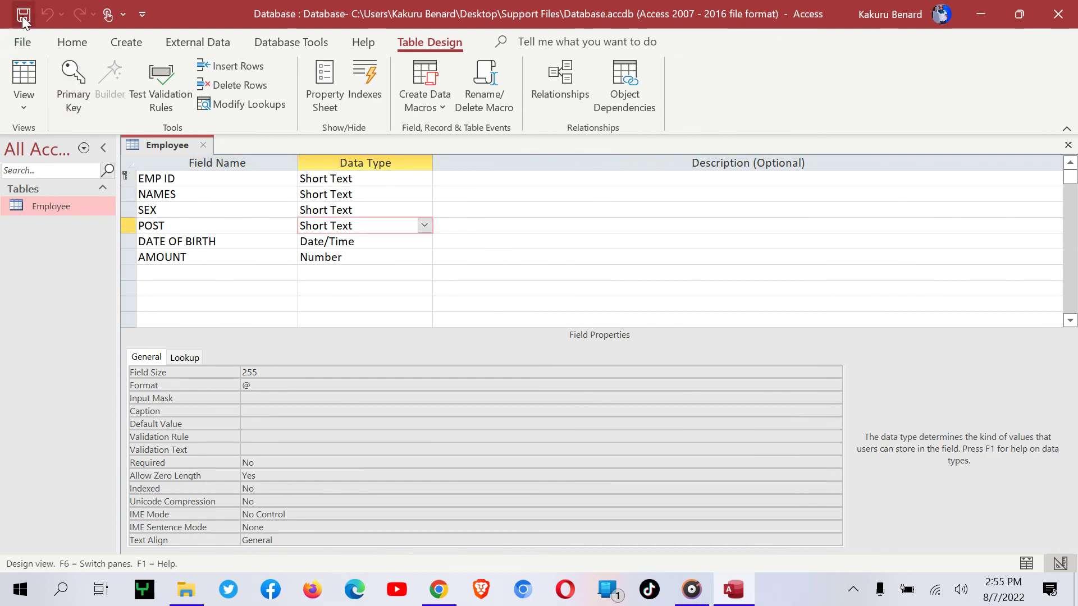
pyautogui.click(35, 106)
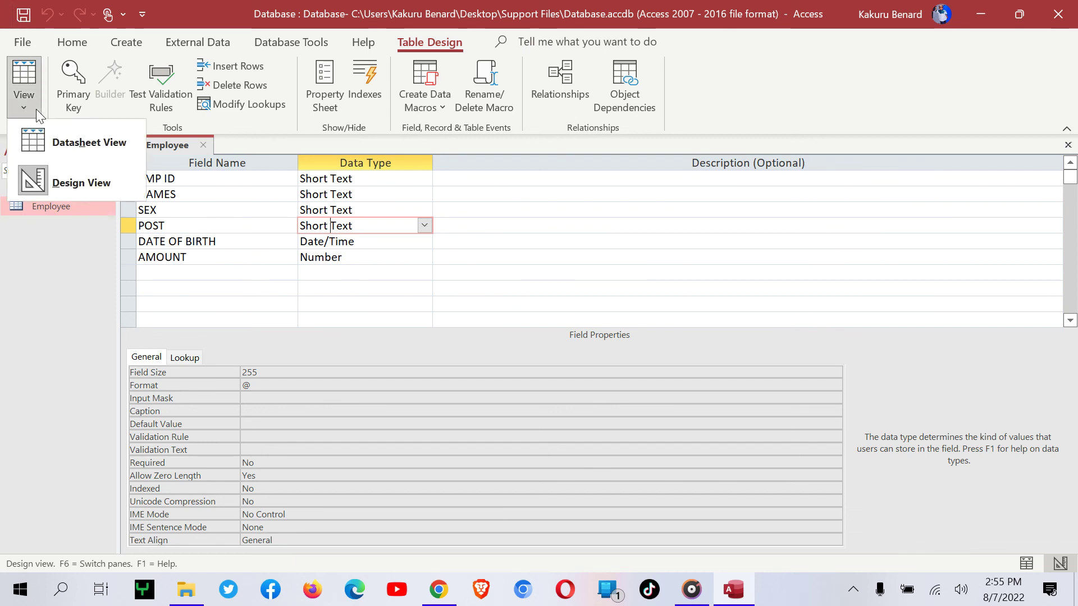
pyautogui.click(61, 141)
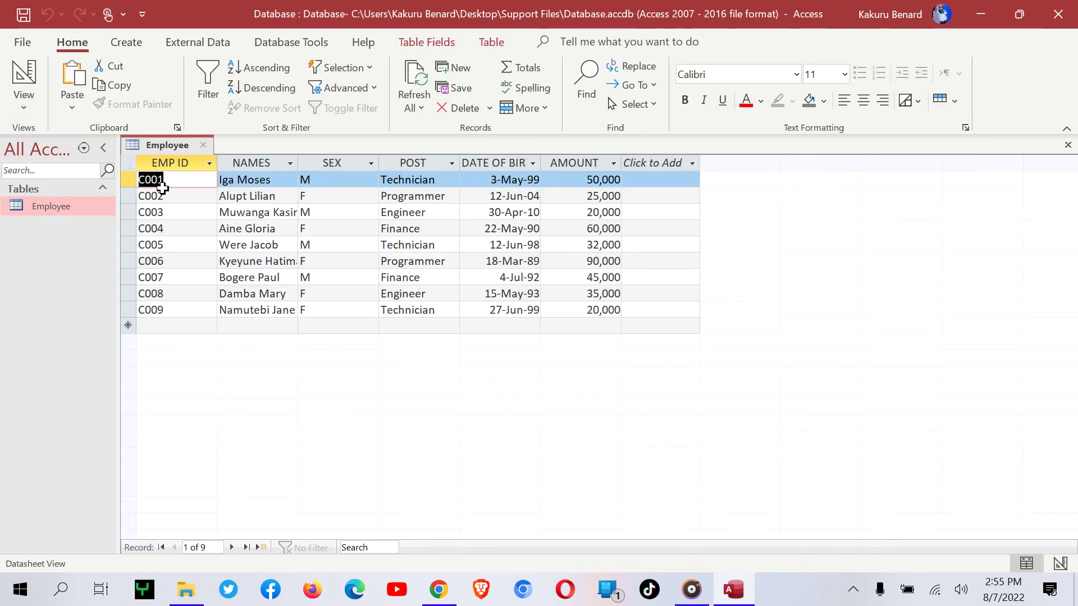